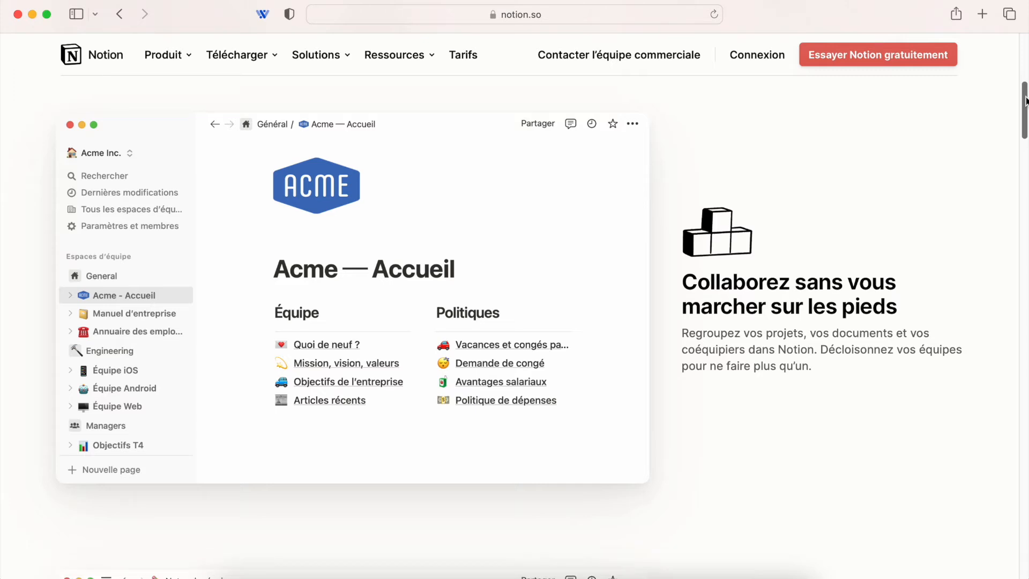
scroll(1025, 99, "down", 3)
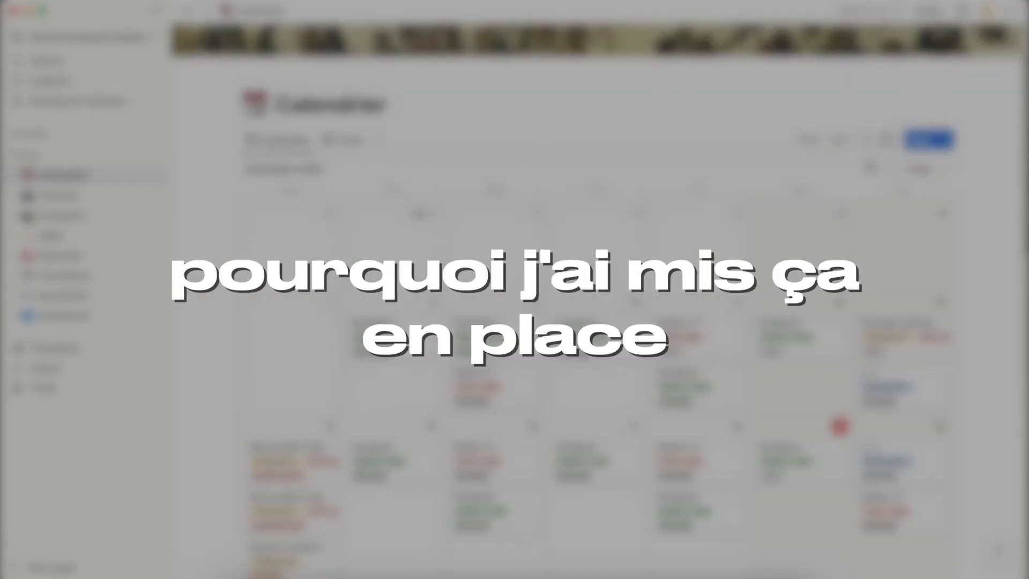
scroll(402, 409, "down", 2)
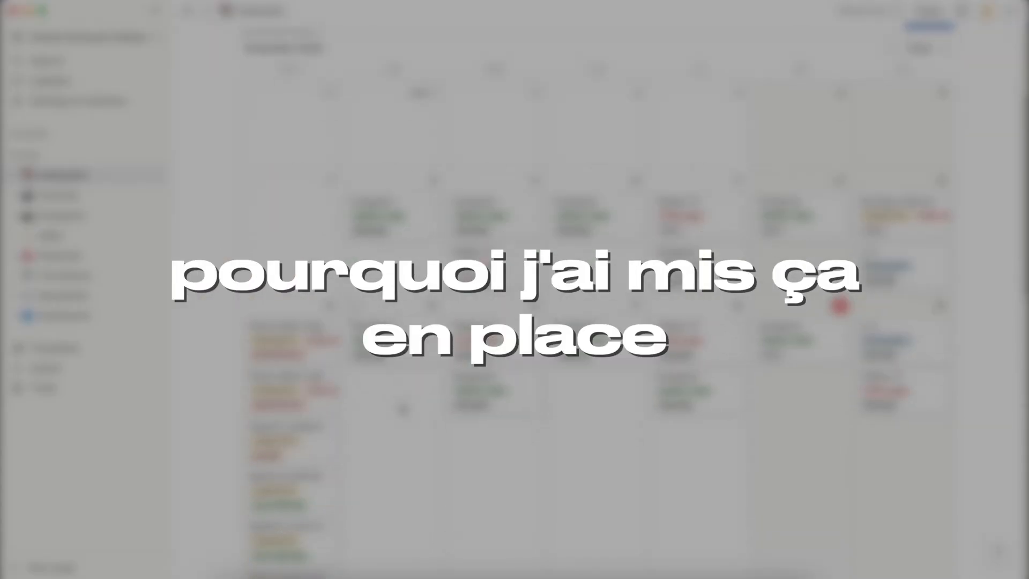
scroll(402, 409, "down", 1)
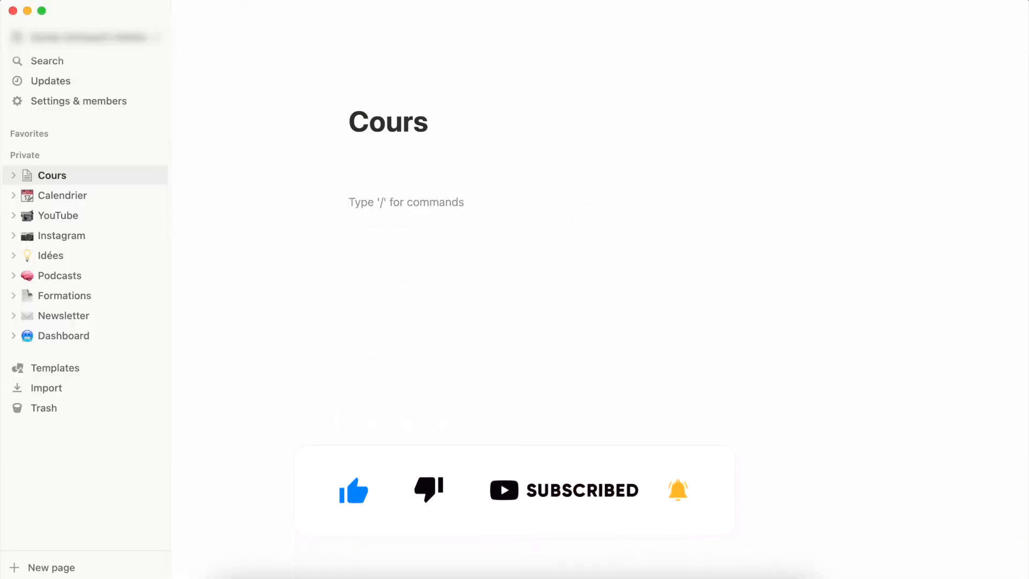
Add a subpage inside the Cours page and title it Science
type("/page")
key("Return")
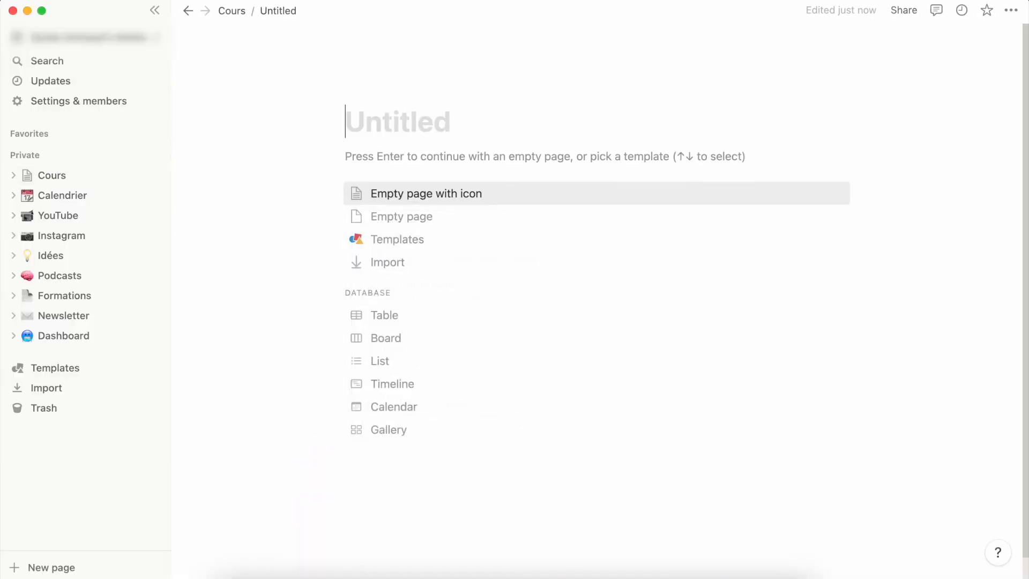
type("Science")
key("Return")
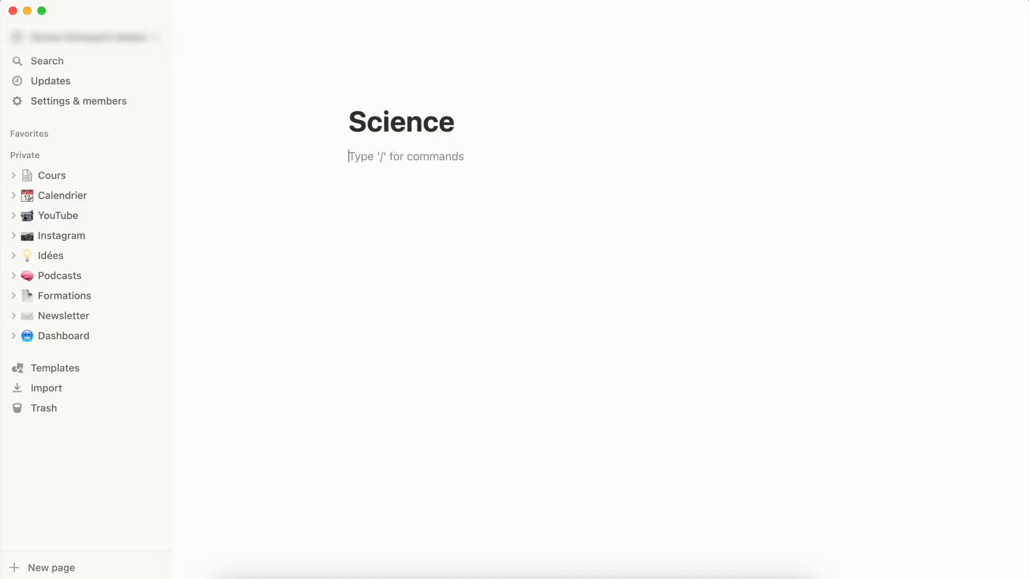
Add a subpage titled Chap 1 inside Science, return to Science and start a new block command below it
type("/page")
key("Return")
type("Chap 1")
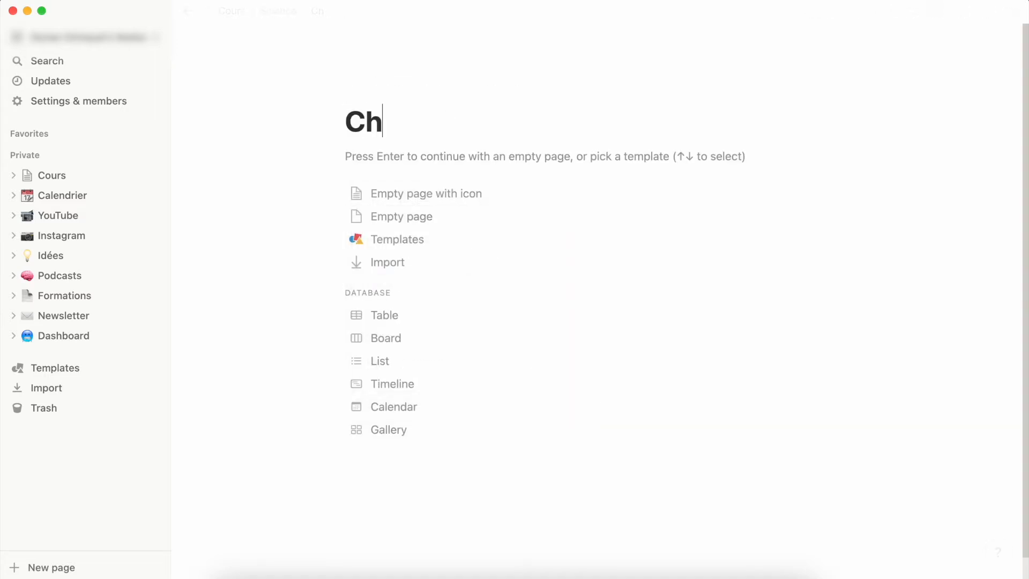
left_click(240, 18)
left_click(391, 201)
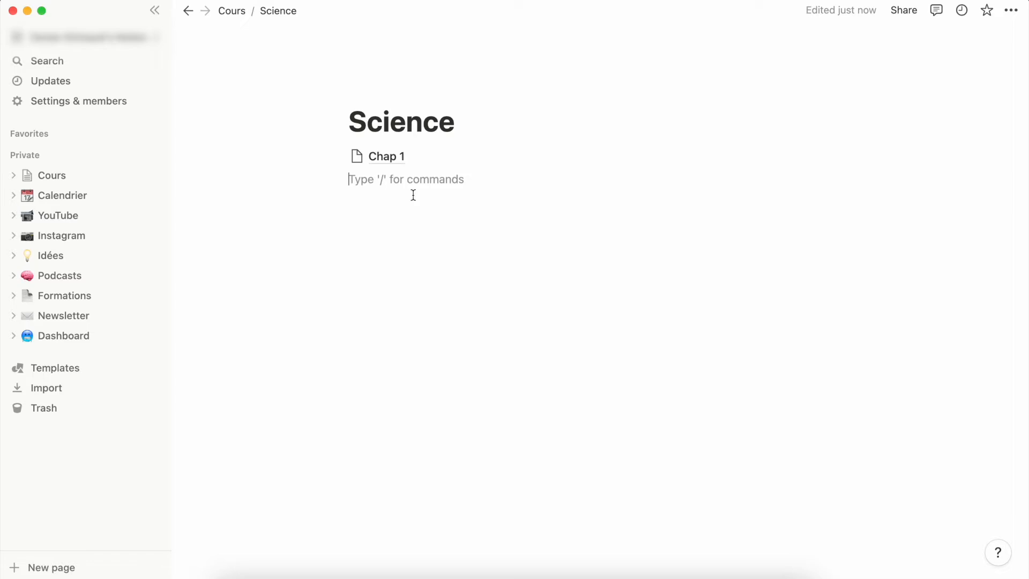
type("/")
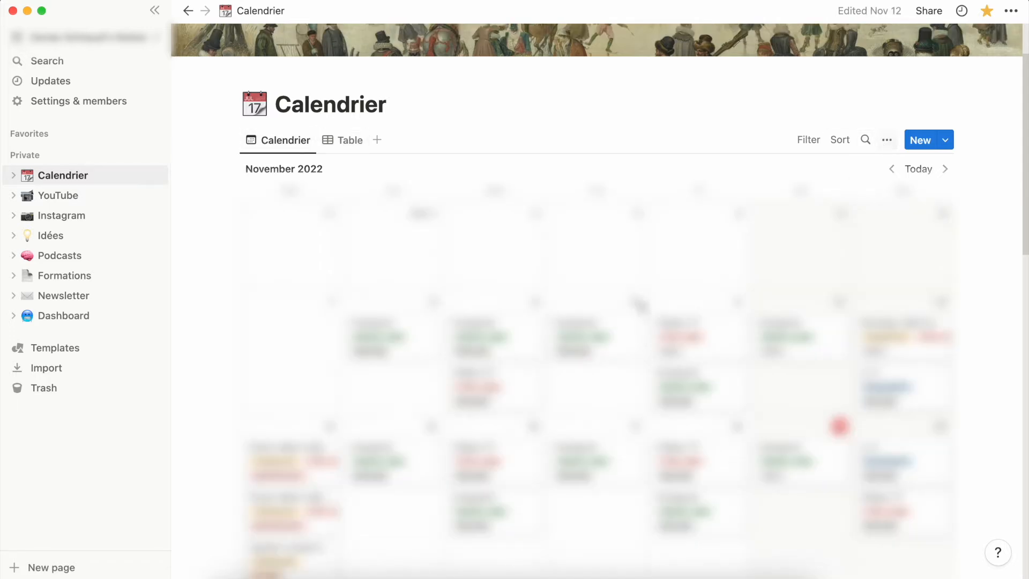
Name the new November 19, 2022 calendar entry "Faire les courses" and tag it TODOLIST
scroll(597, 268, "down", 3)
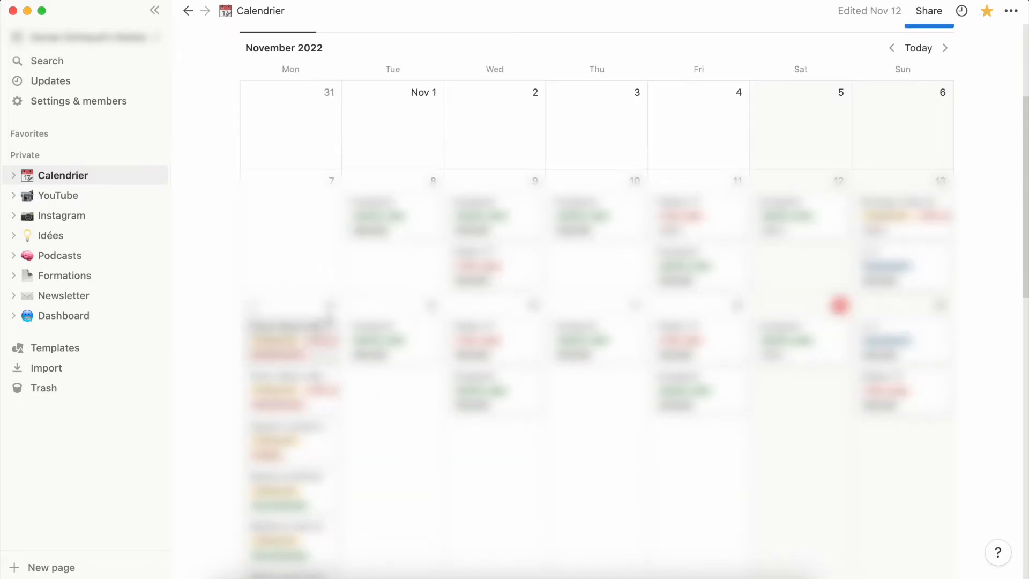
type("Faire les co")
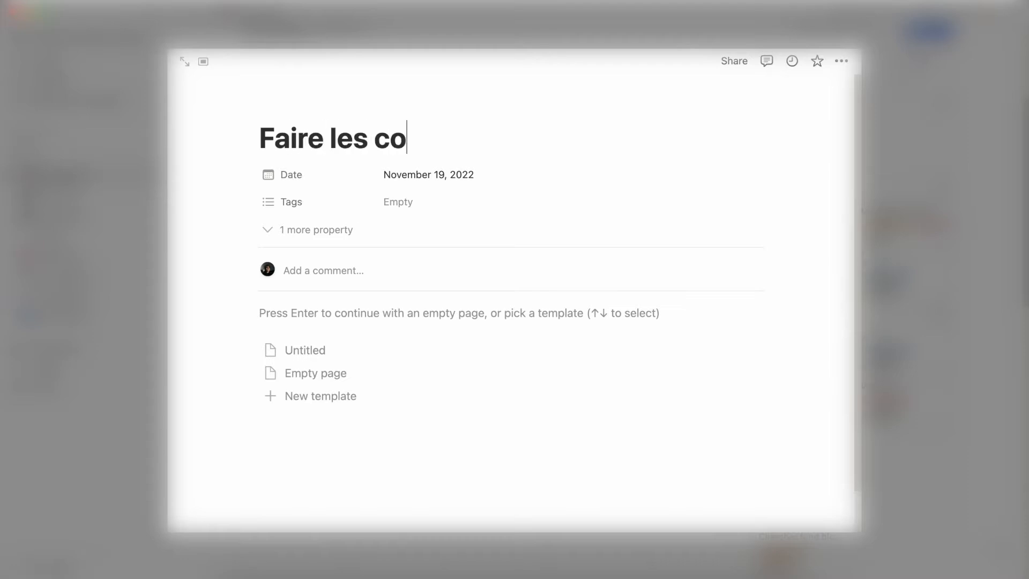
type("urses")
left_click(384, 202)
left_click(443, 249)
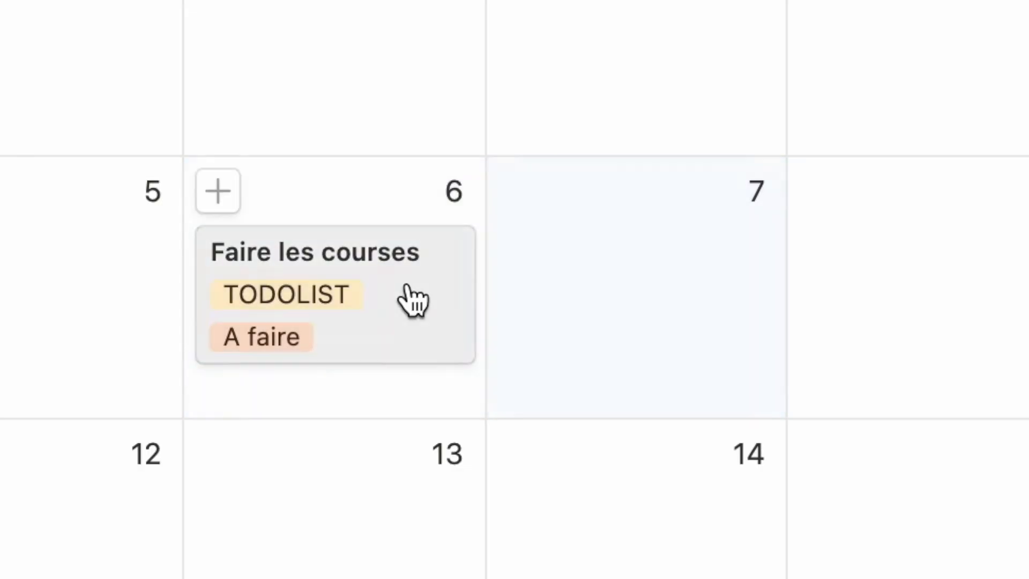
Move the "Faire les courses" card from day 6 to day 7 of the calendar
left_click_drag(404, 300, 673, 313)
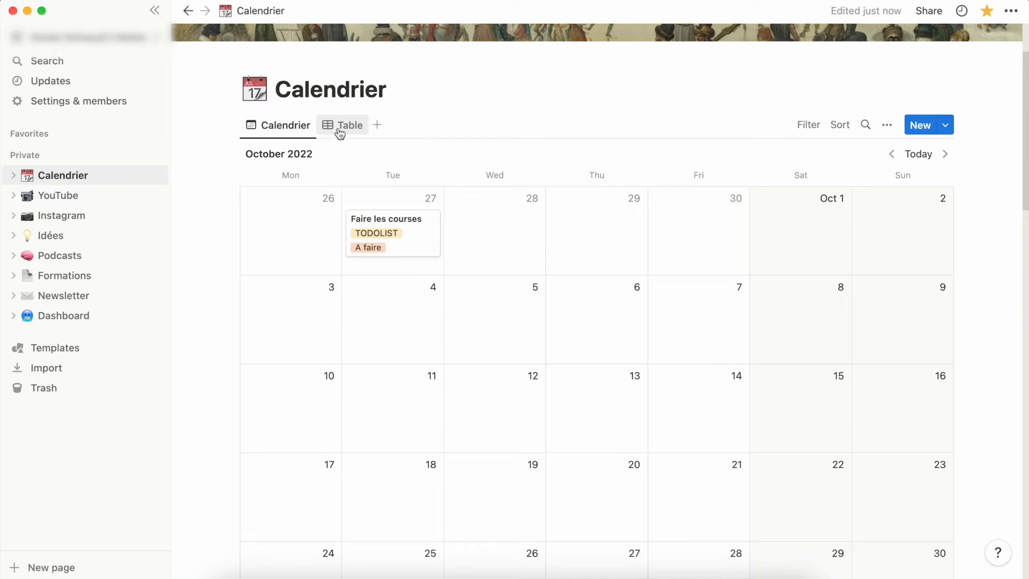
Switch Calendrier to its table view and remove Peu attendre and A faire from the status filter, keeping only IMPORTANT
left_click(339, 129)
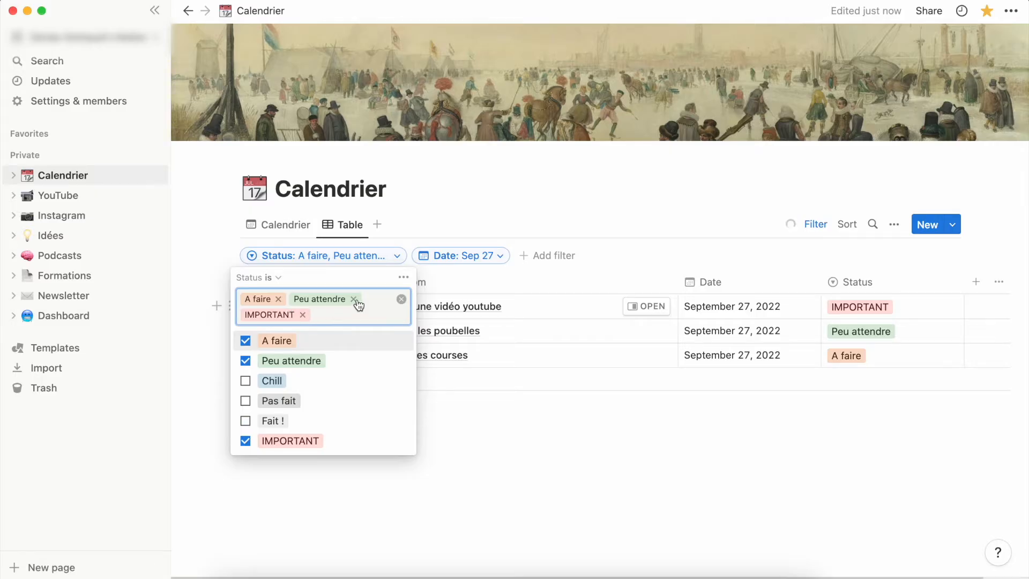
left_click(353, 299)
left_click(278, 299)
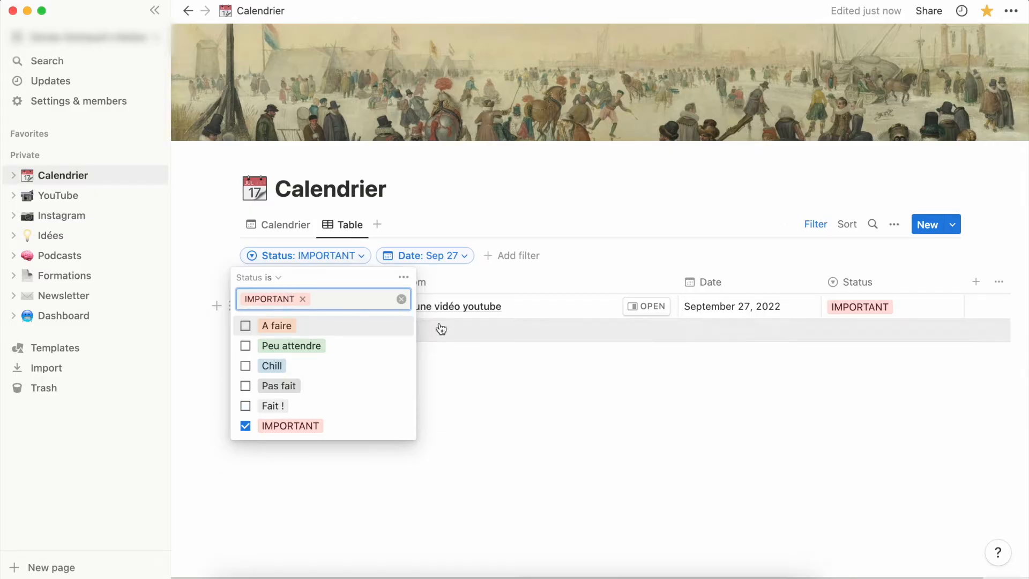
left_click(475, 379)
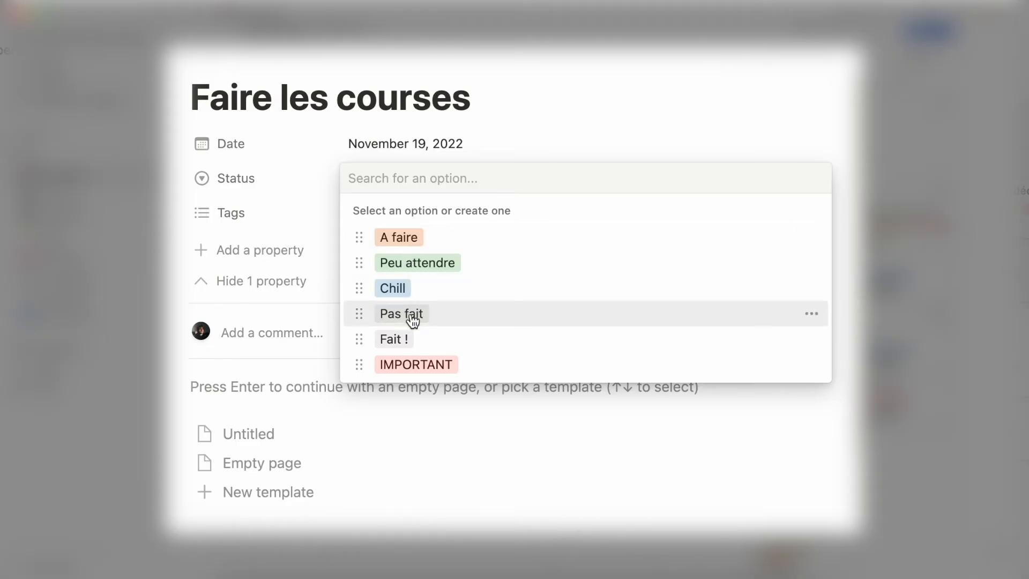
Set the status of the "Faire les courses" entry to A faire
left_click(400, 237)
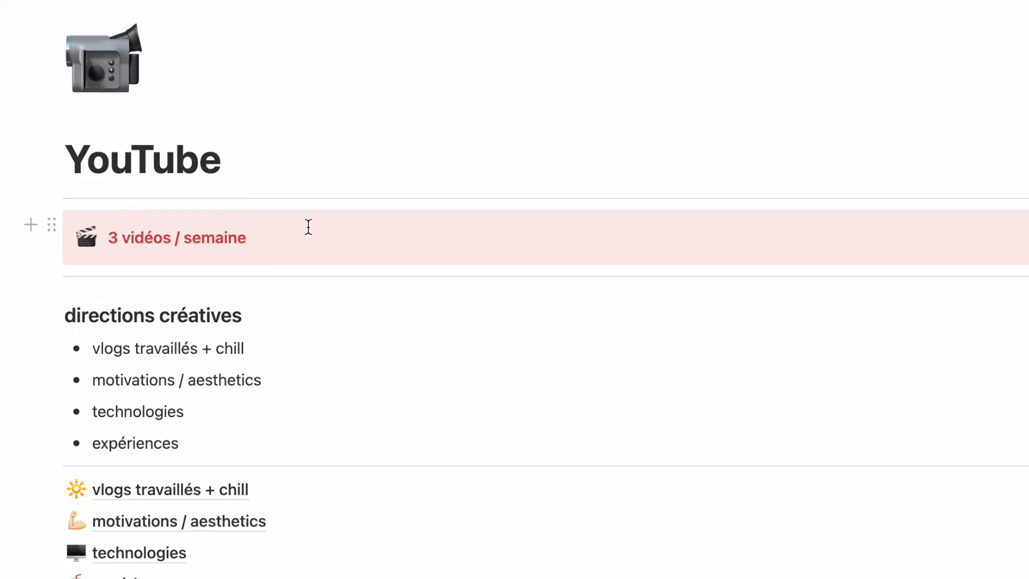
View the "vlogs travaillés + chill" subpage of the YouTube page, then return to YouTube
scroll(308, 227, "down", 2)
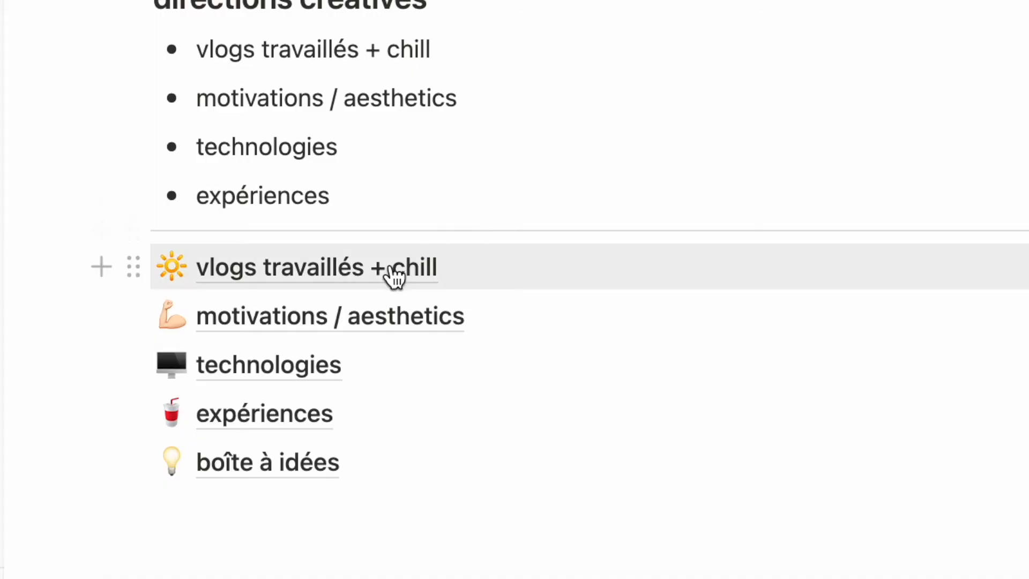
left_click(395, 278)
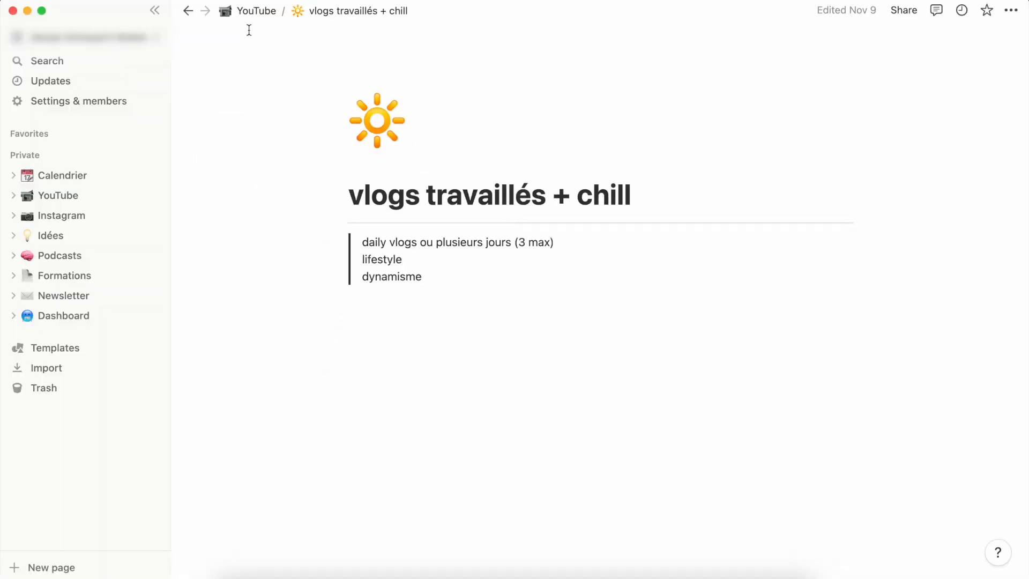
left_click(255, 13)
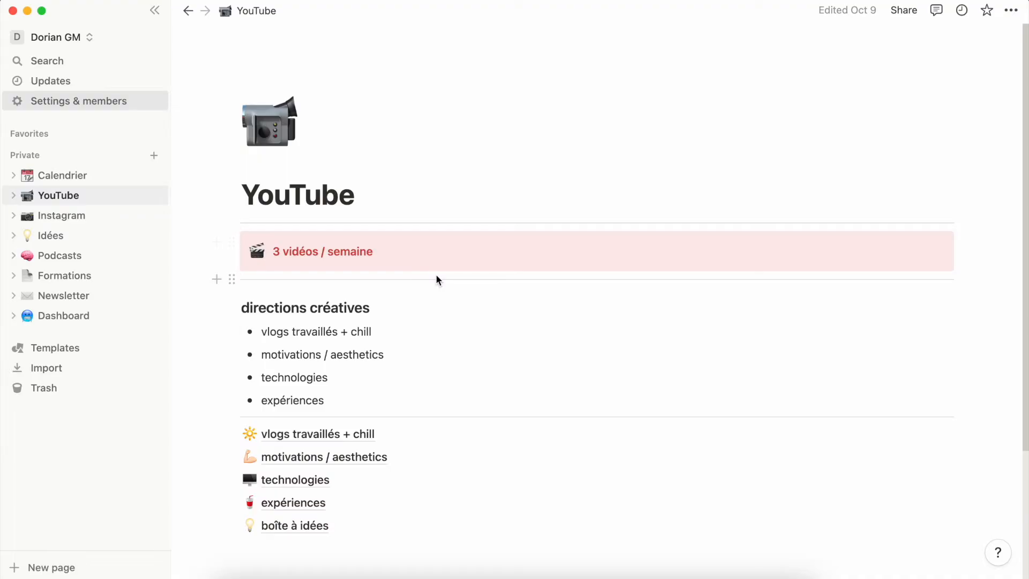
Open the technologies subpage and write the video idea "Les points positif et négatif de l’iPhone 1"
left_click(311, 484)
type("Les points positif et négatif de l’iPhone 1")
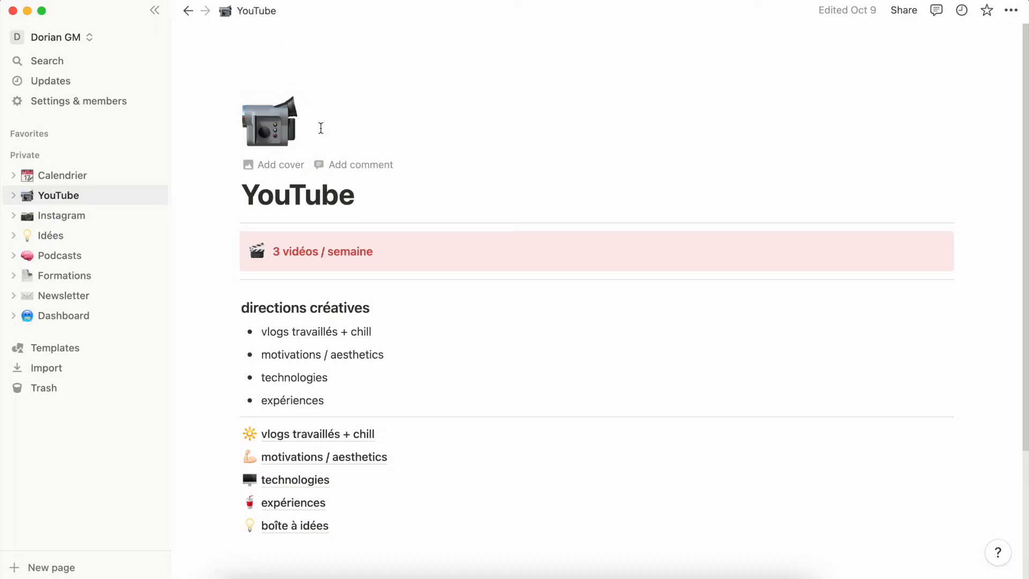
Open the "boîte à idées" subpage linked on the YouTube page
scroll(321, 128, "down", 3)
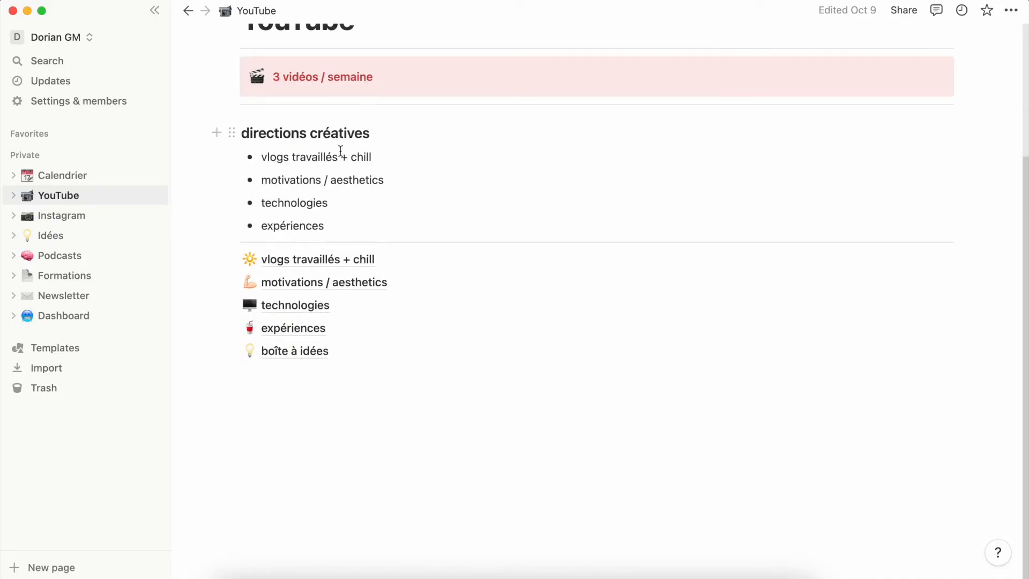
left_click(313, 356)
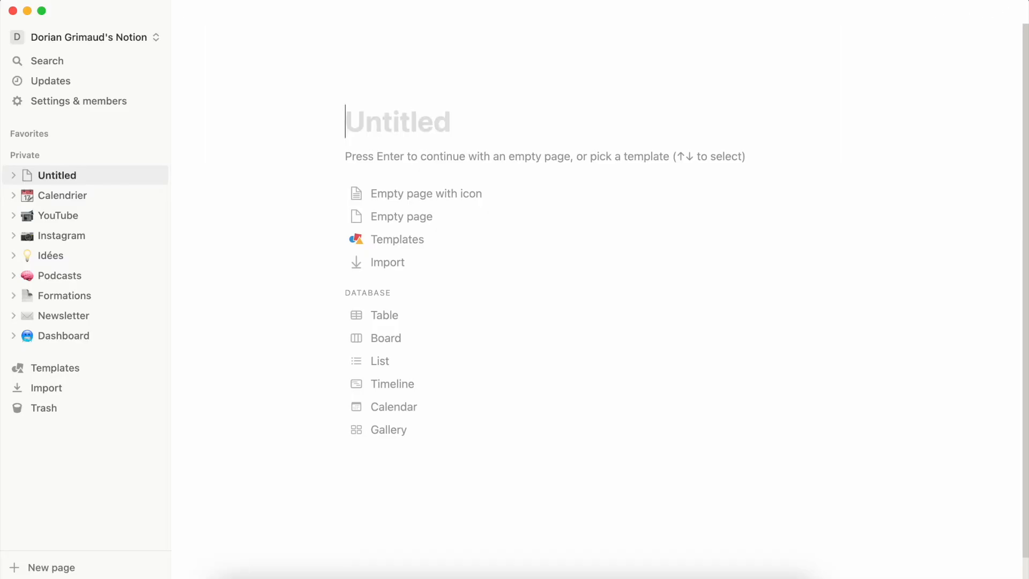
Title the new page Cours and highlight the empty page with icon option for the untitled subpage under Science
type("Cours")
key("Return")
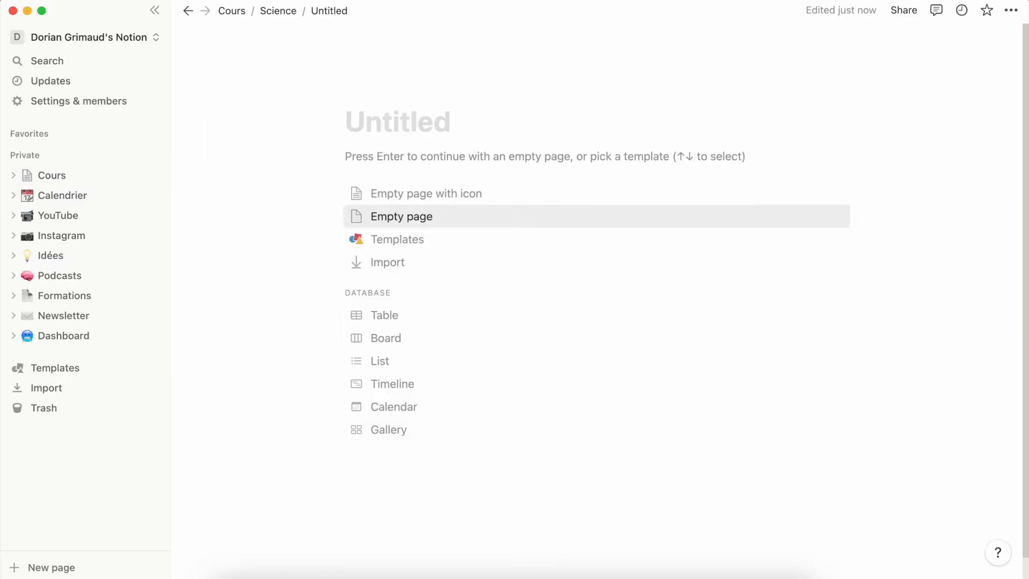
key("Up")
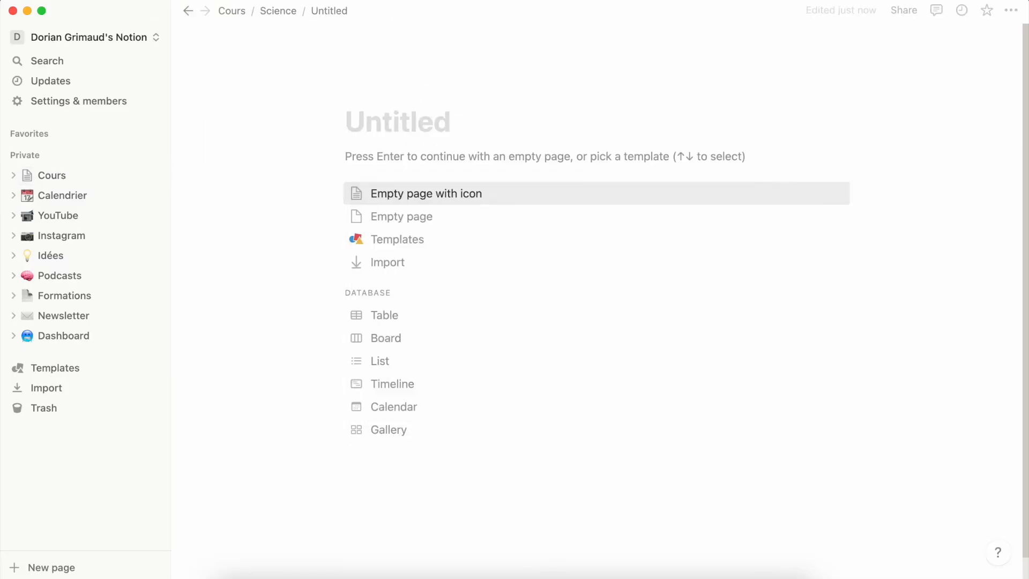